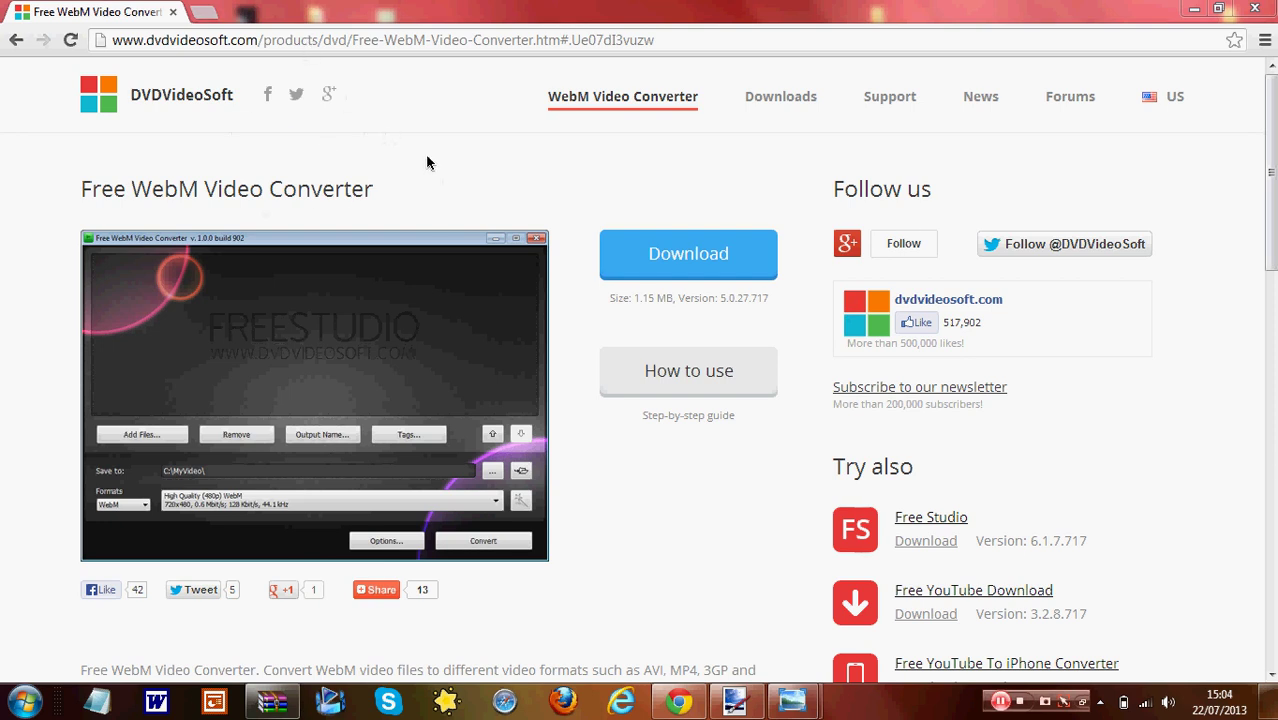
- Download the FreeWebMVideoConverter.exe installer from DVDVideoSoft's page in Chrome
click(703, 275)
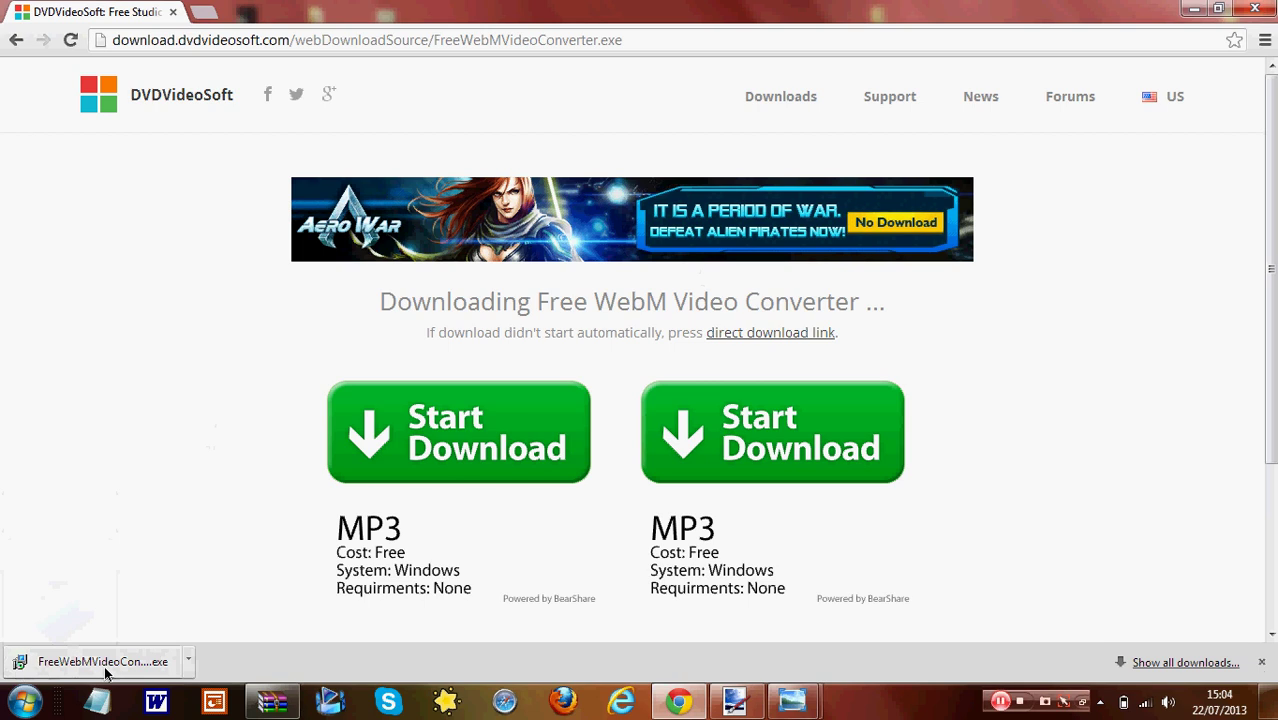
- Search 'Fre' in the Start menu and launch Free WebM Video Converter 5.0.27
click(16, 705)
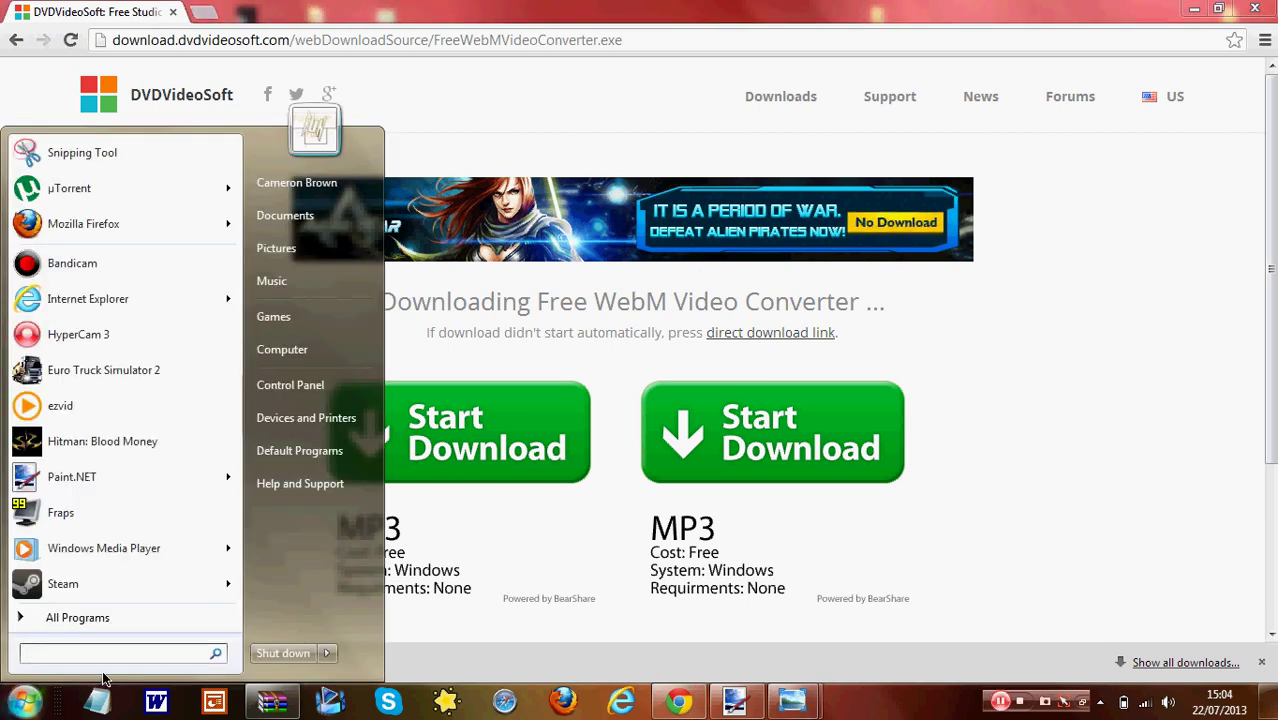
text(Fre)
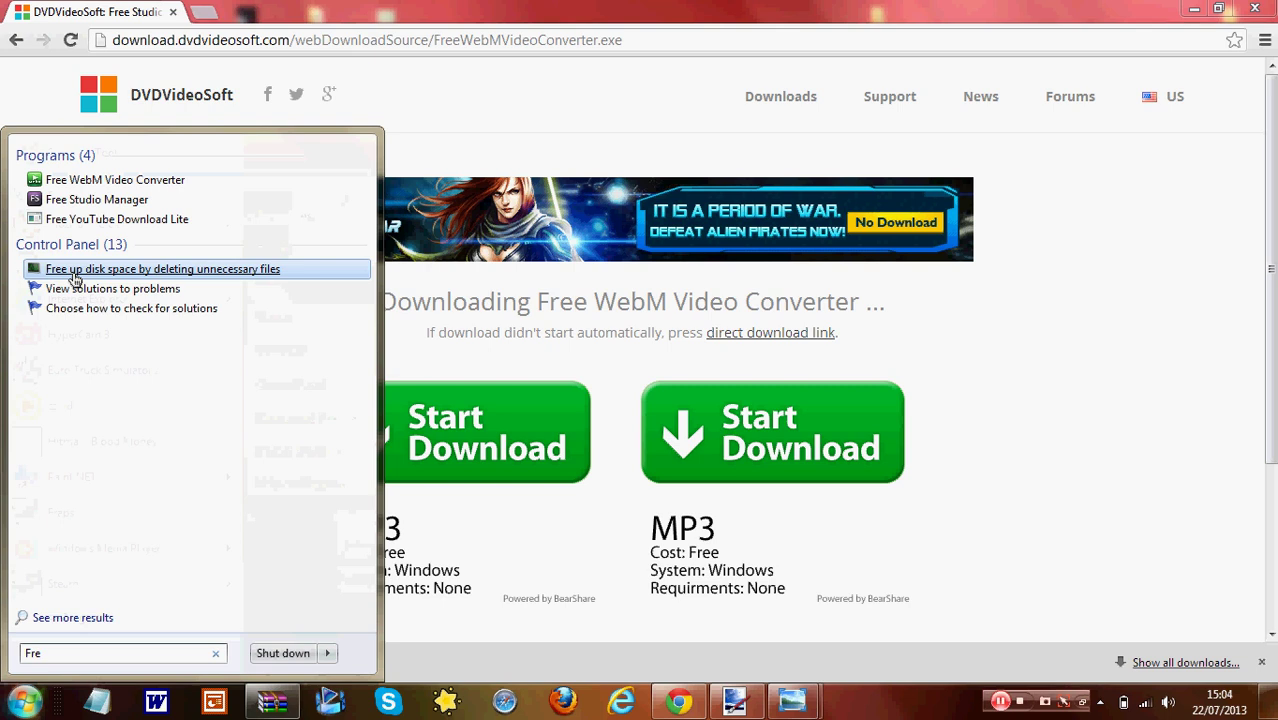
click(113, 187)
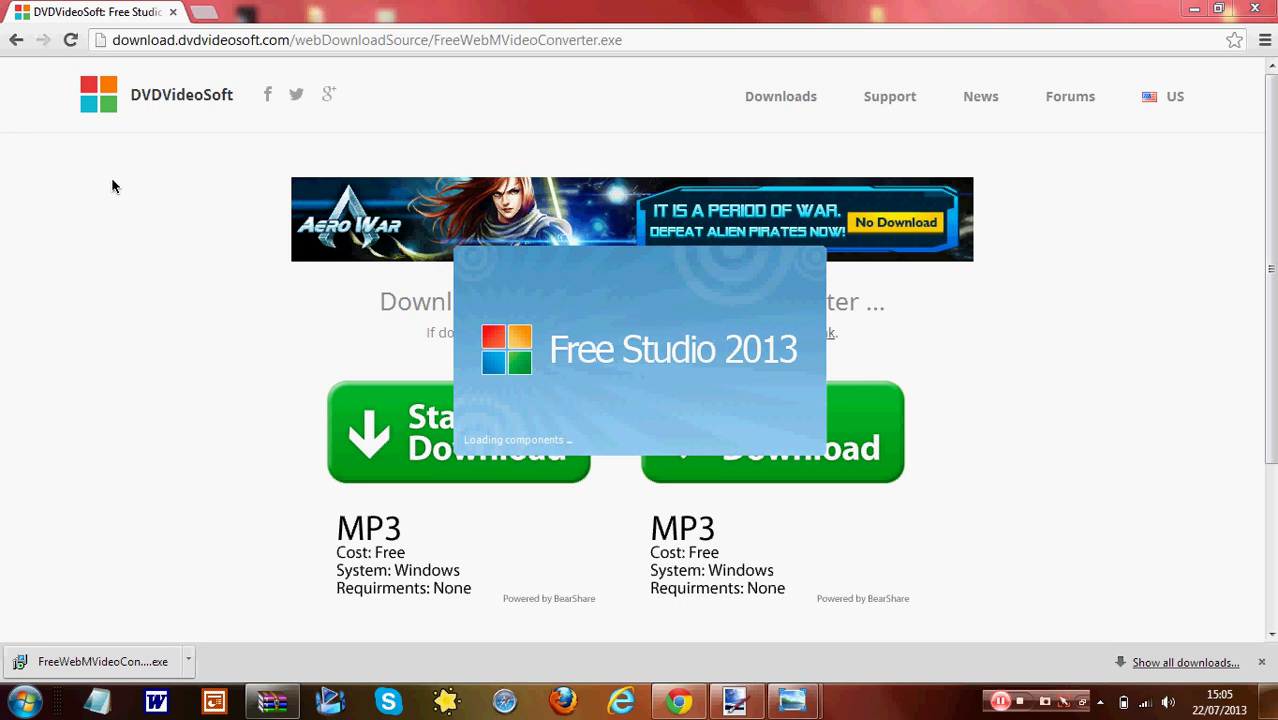
key(super)
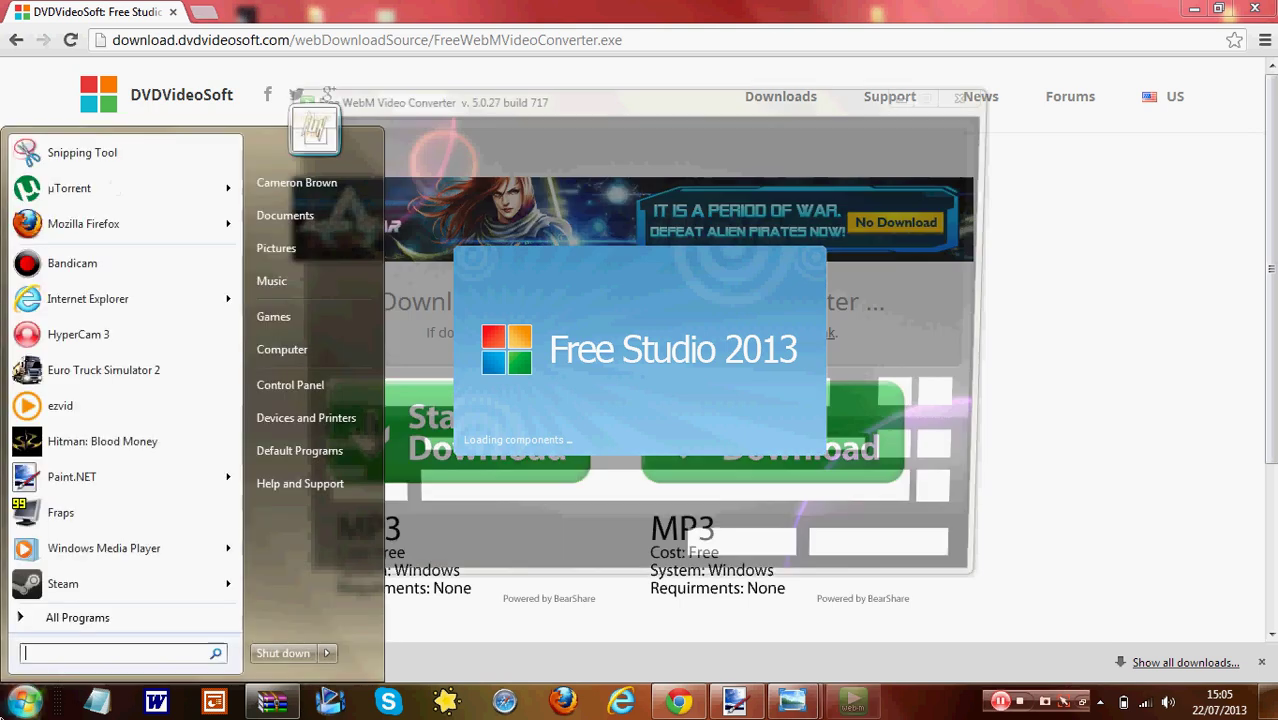
click(699, 313)
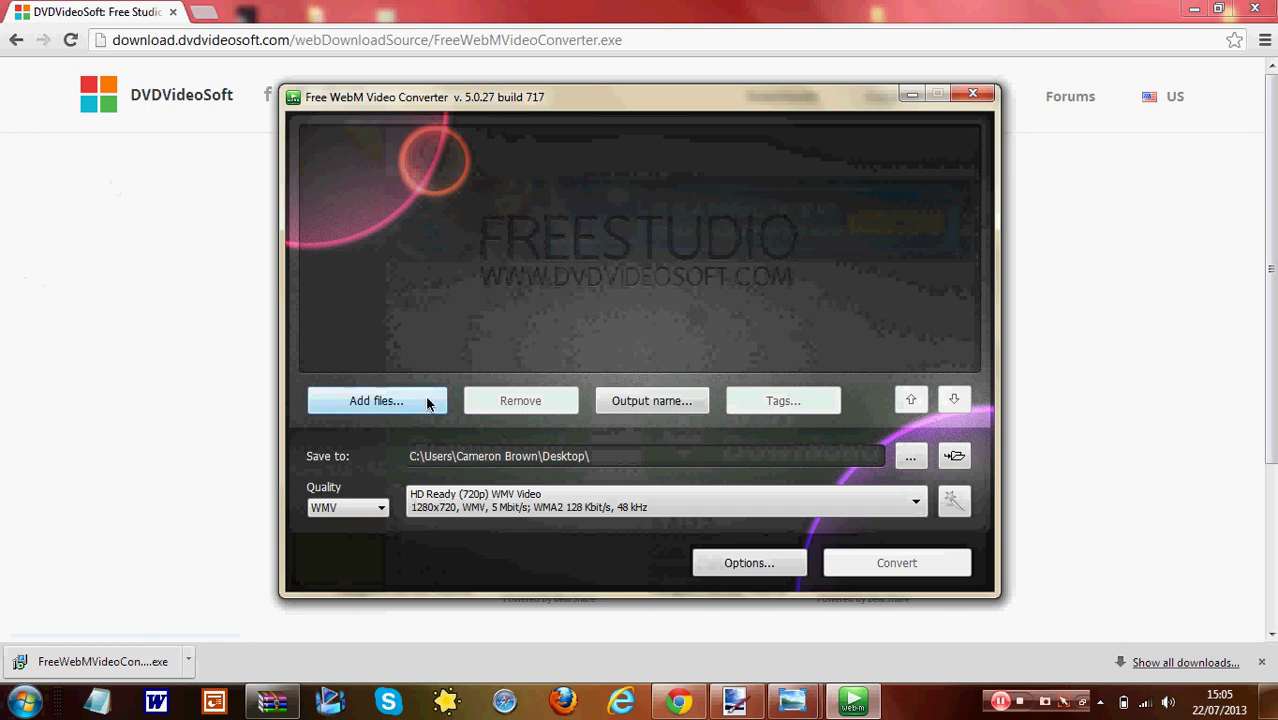
click(373, 408)
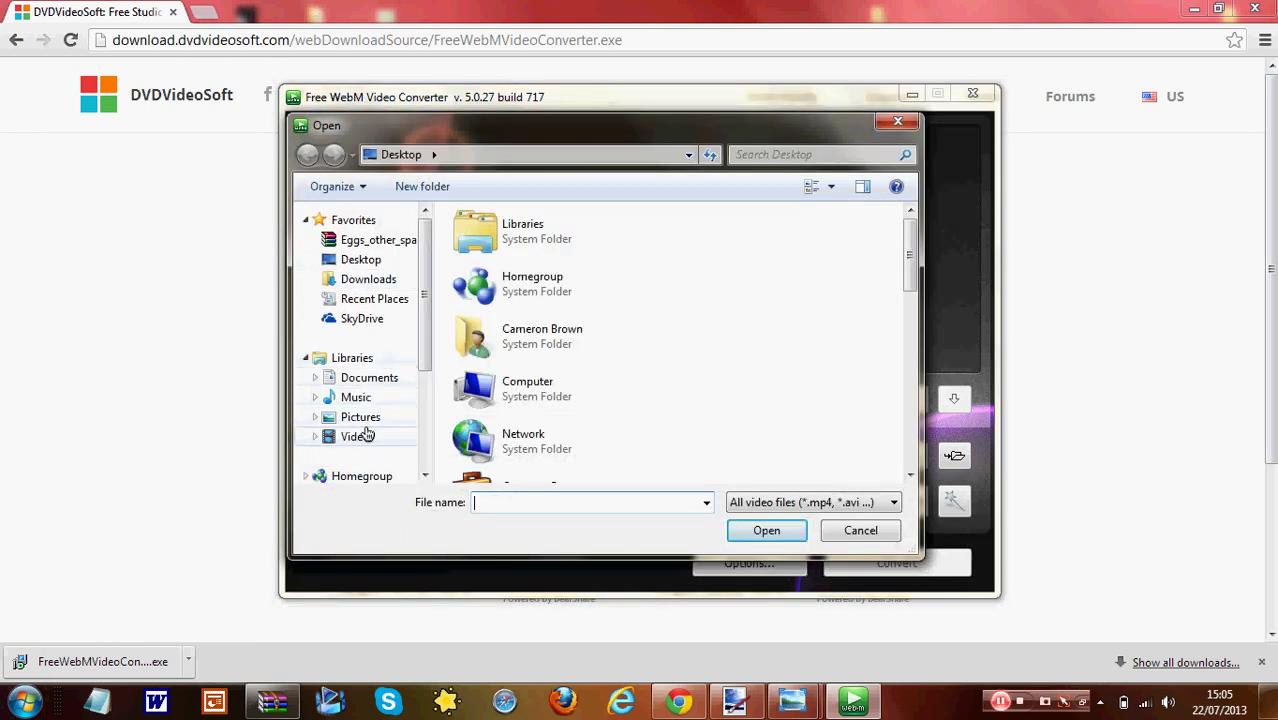
click(362, 437)
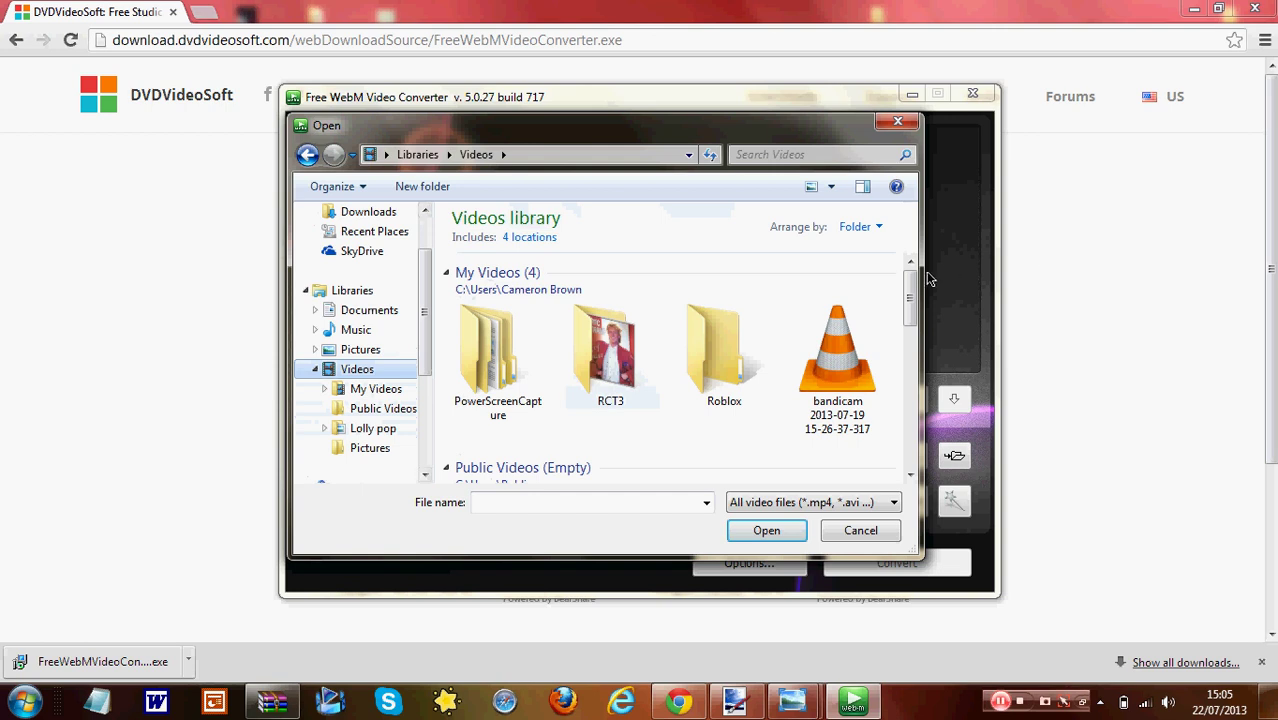
click(874, 324)
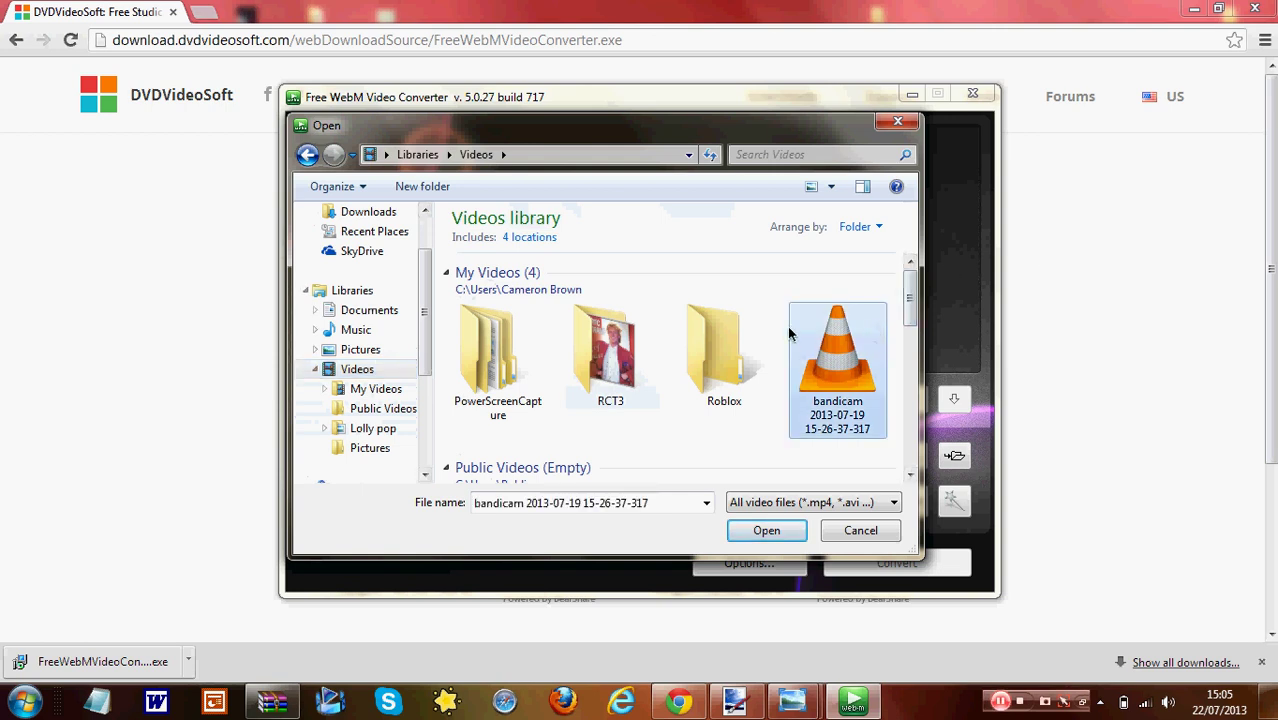
double_click(571, 342)
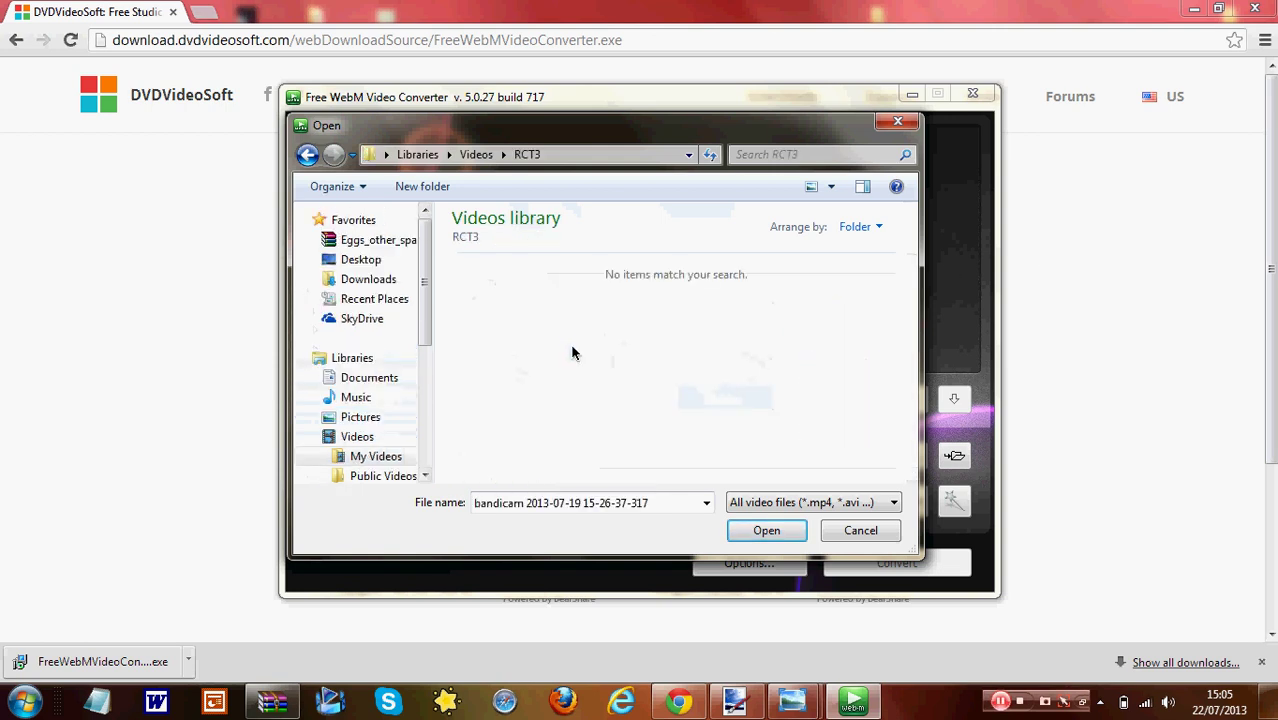
click(309, 155)
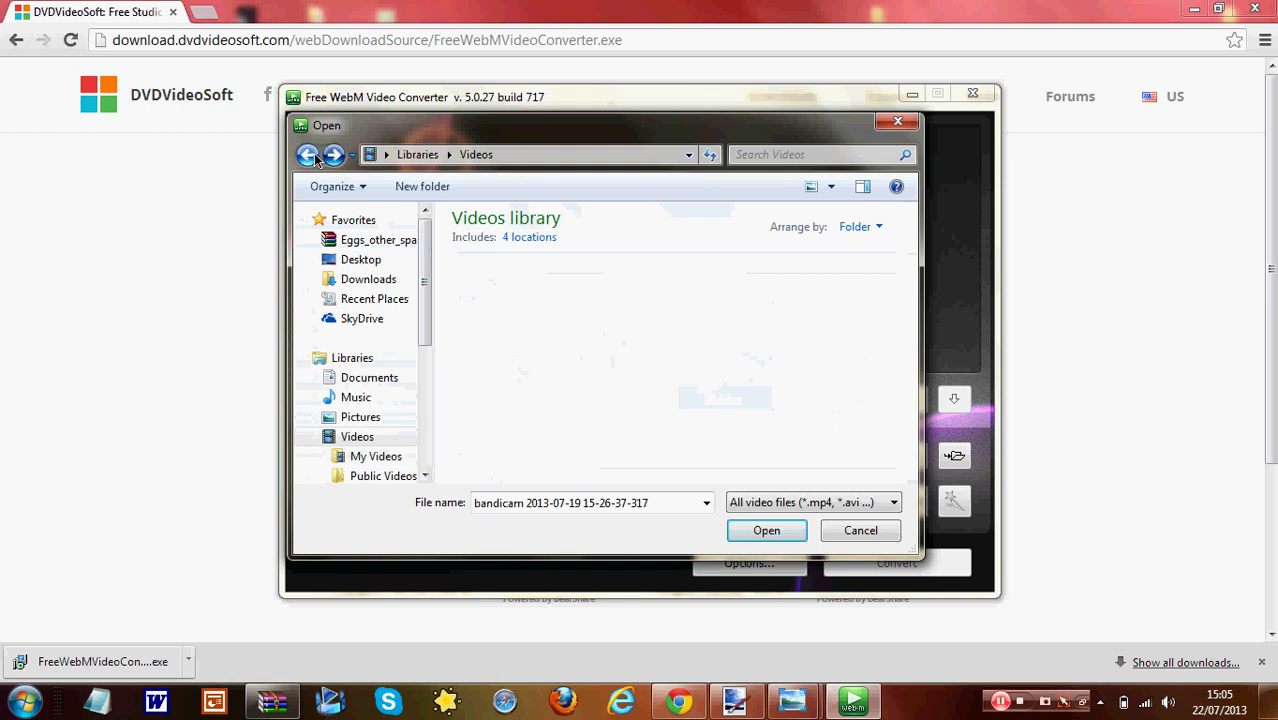
double_click(838, 360)
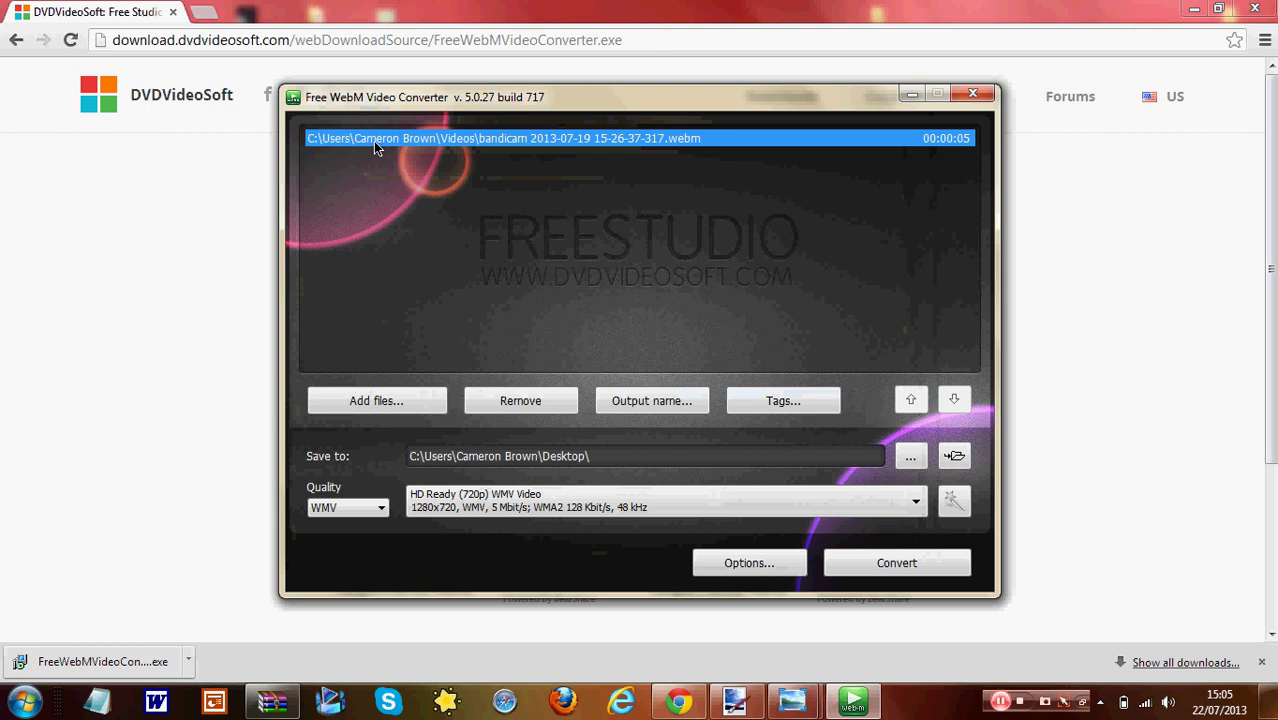
click(341, 510)
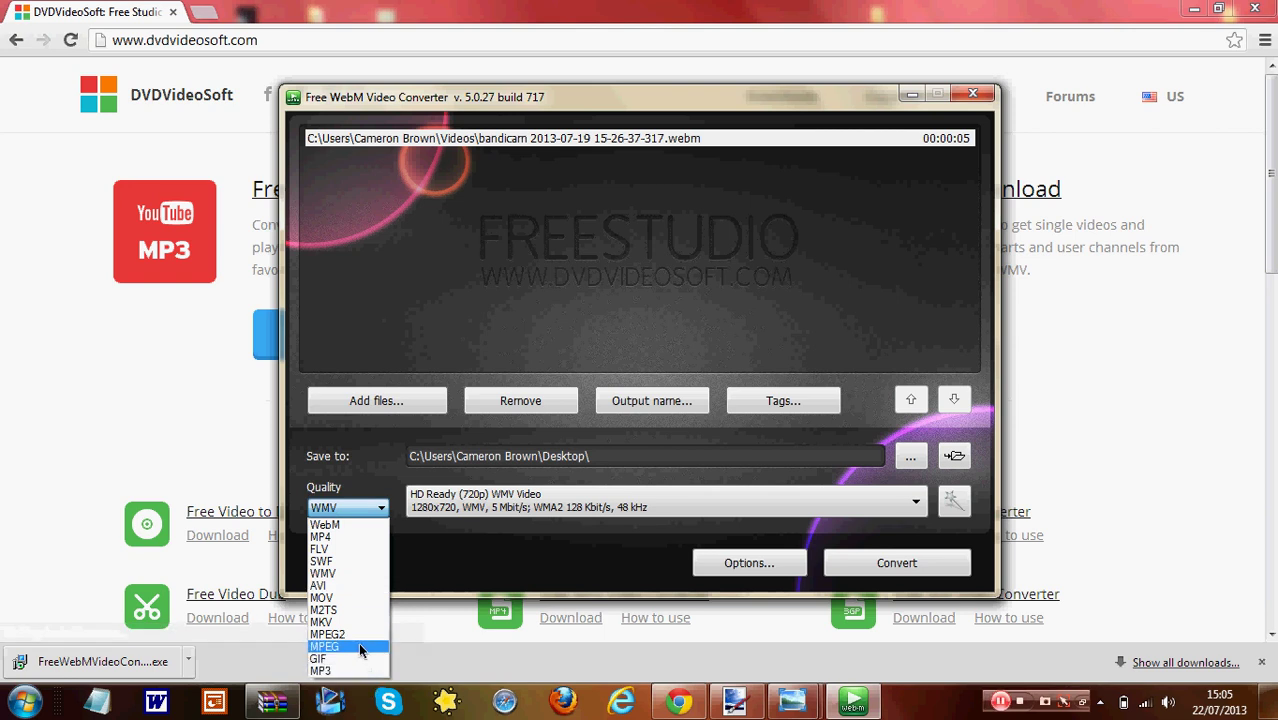
click(337, 576)
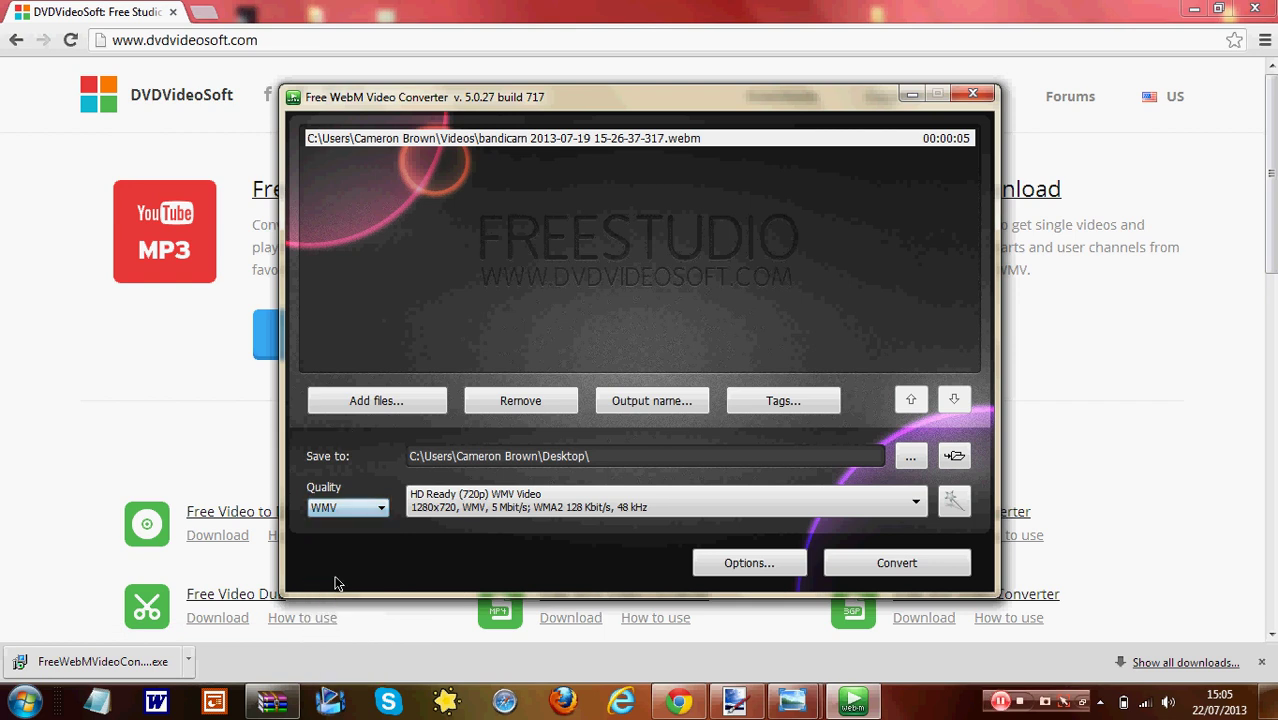
- Switch the output preset from 720p to Full HD (1080p) WMV Video
click(497, 507)
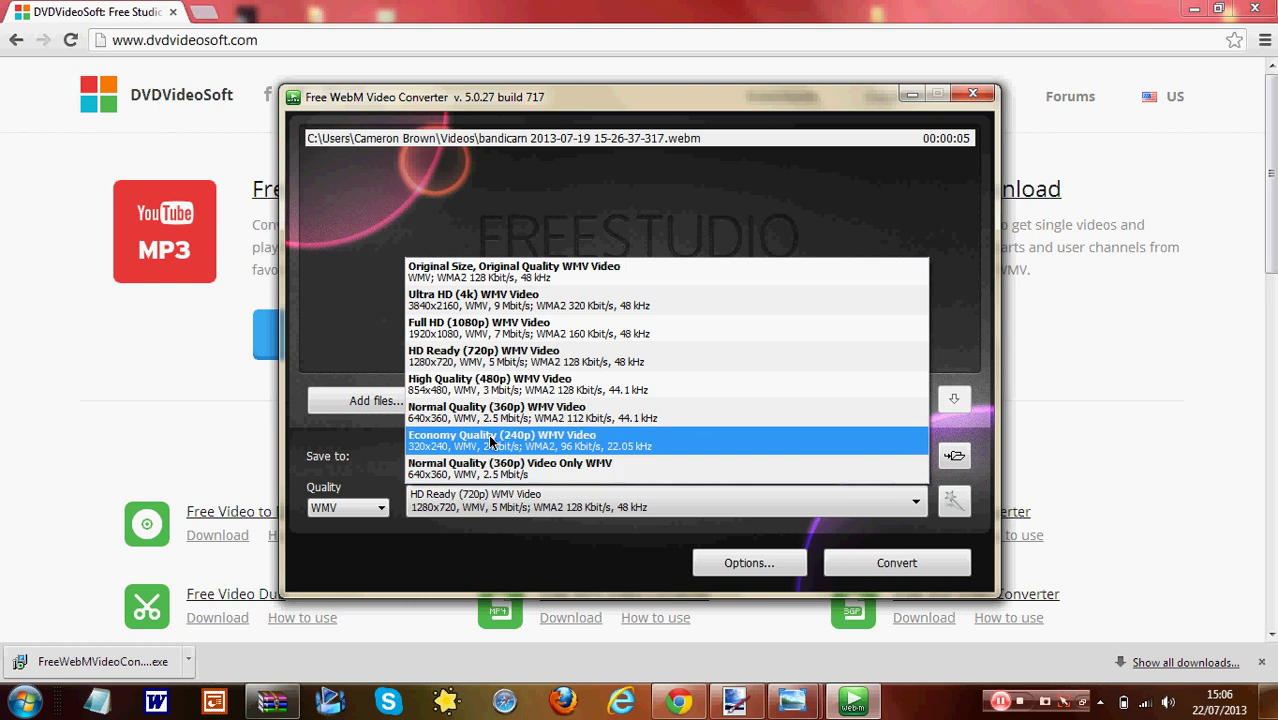
click(461, 336)
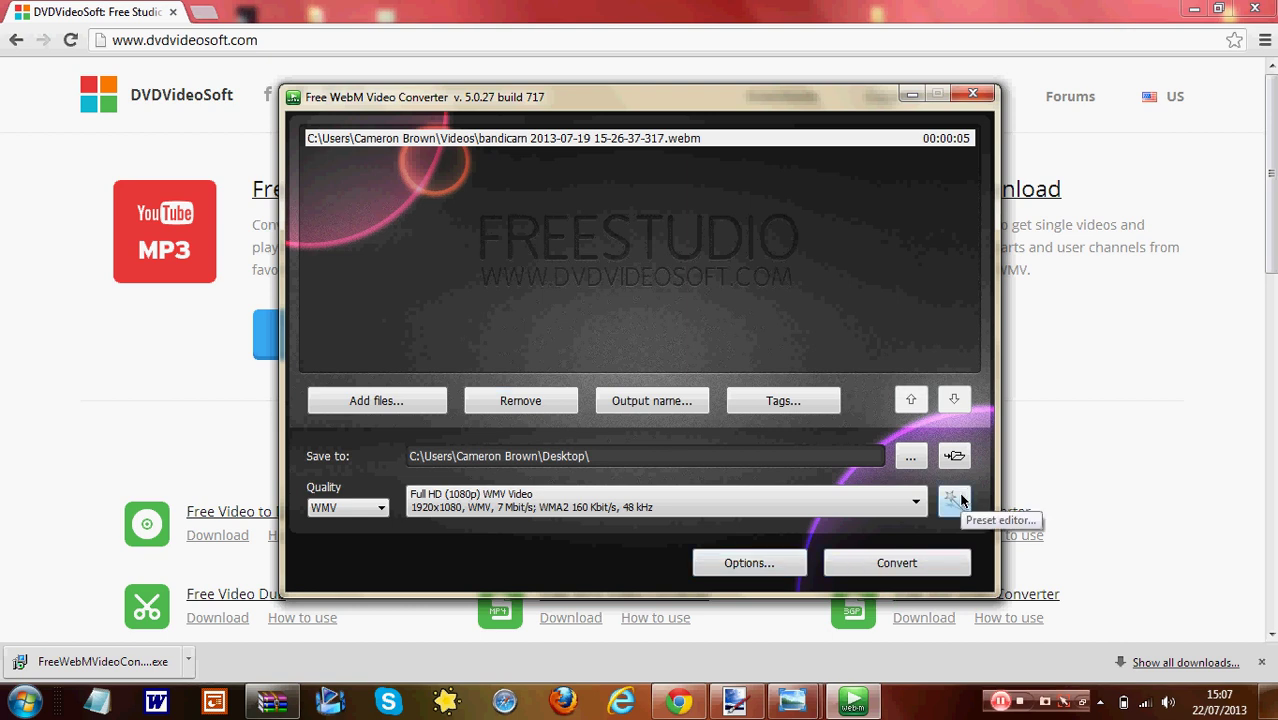
- Convert the bandicam clip to 1080p WMV on the Desktop, then show the desktop
click(876, 569)
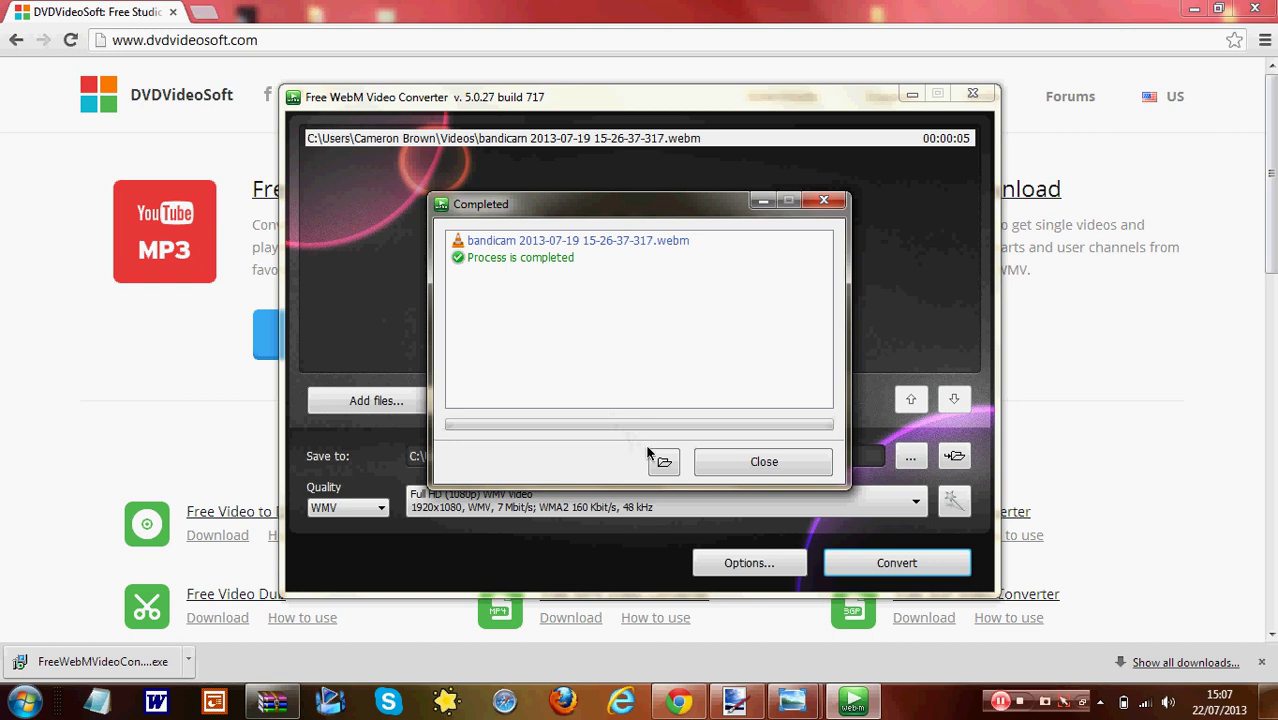
click(716, 459)
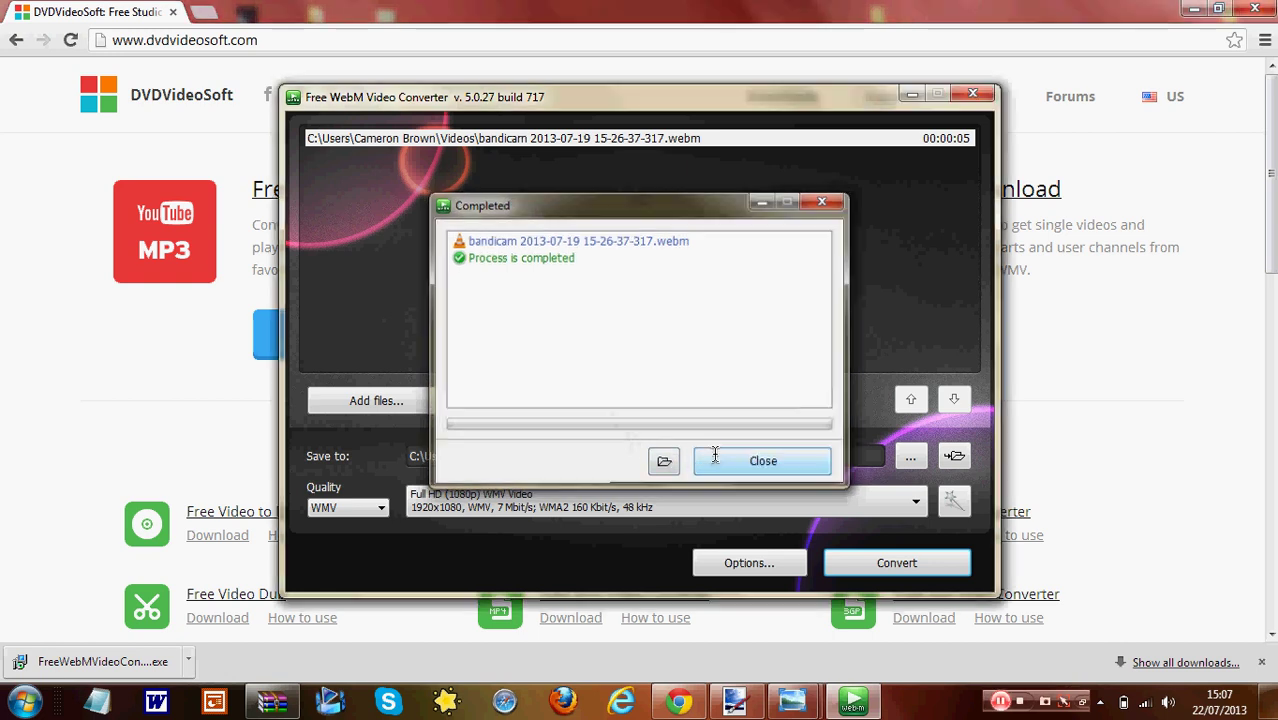
drag(417, 455, 623, 441)
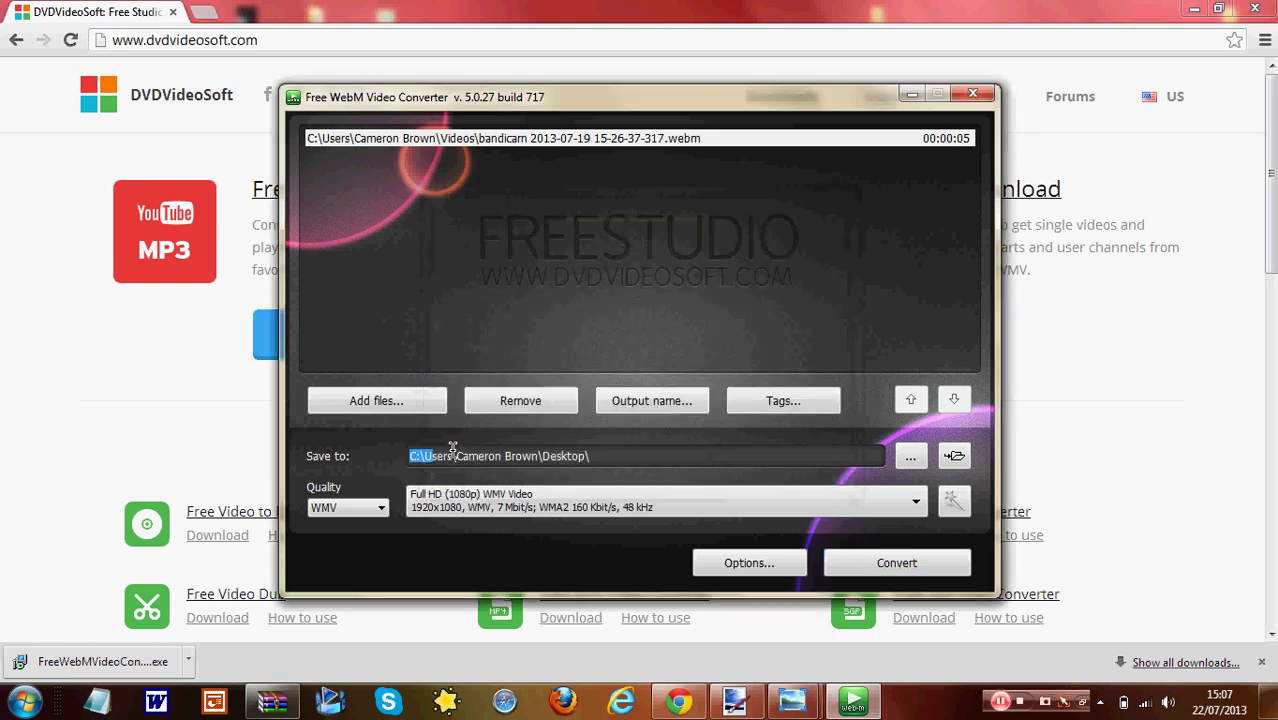
click(915, 458)
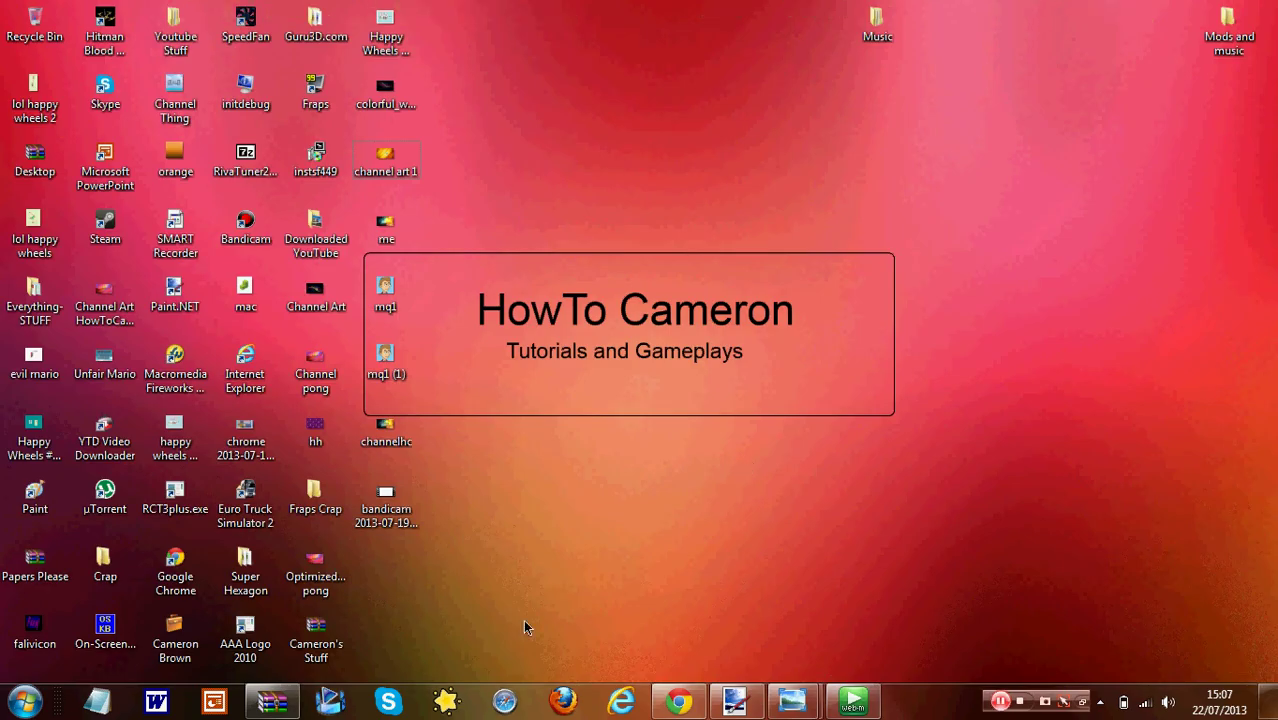
click(390, 515)
right_click(398, 522)
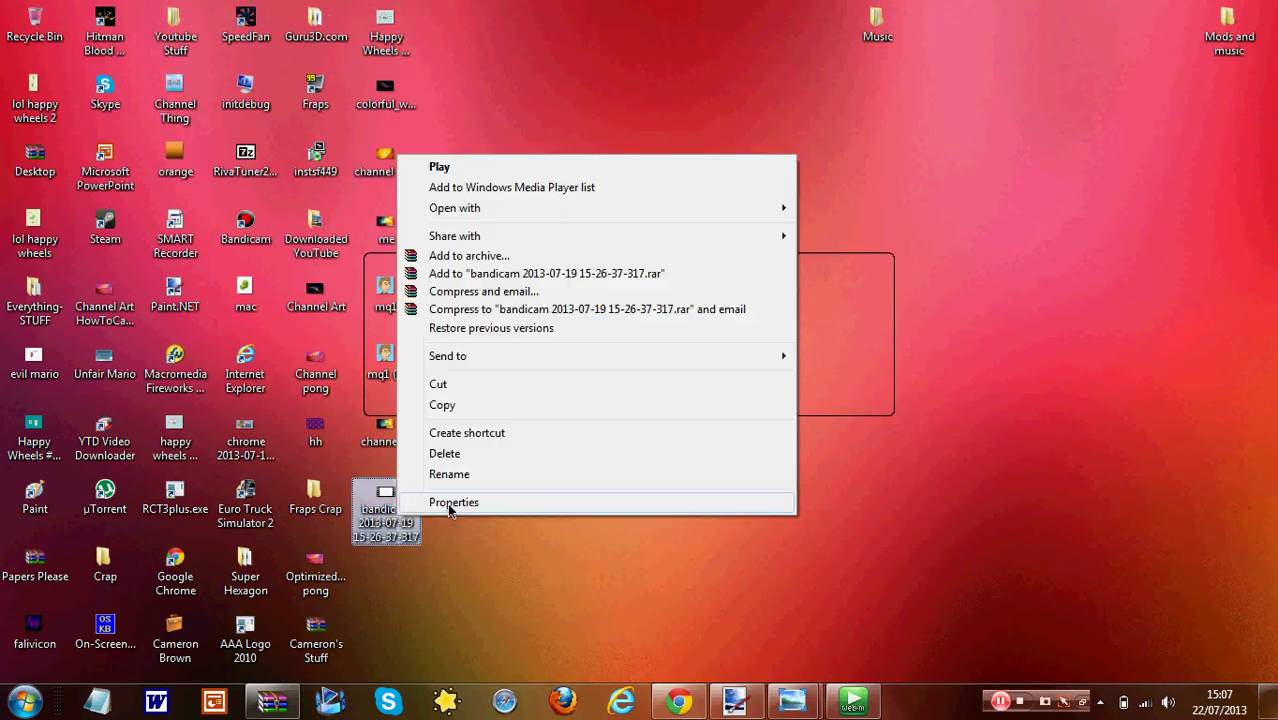
click(449, 503)
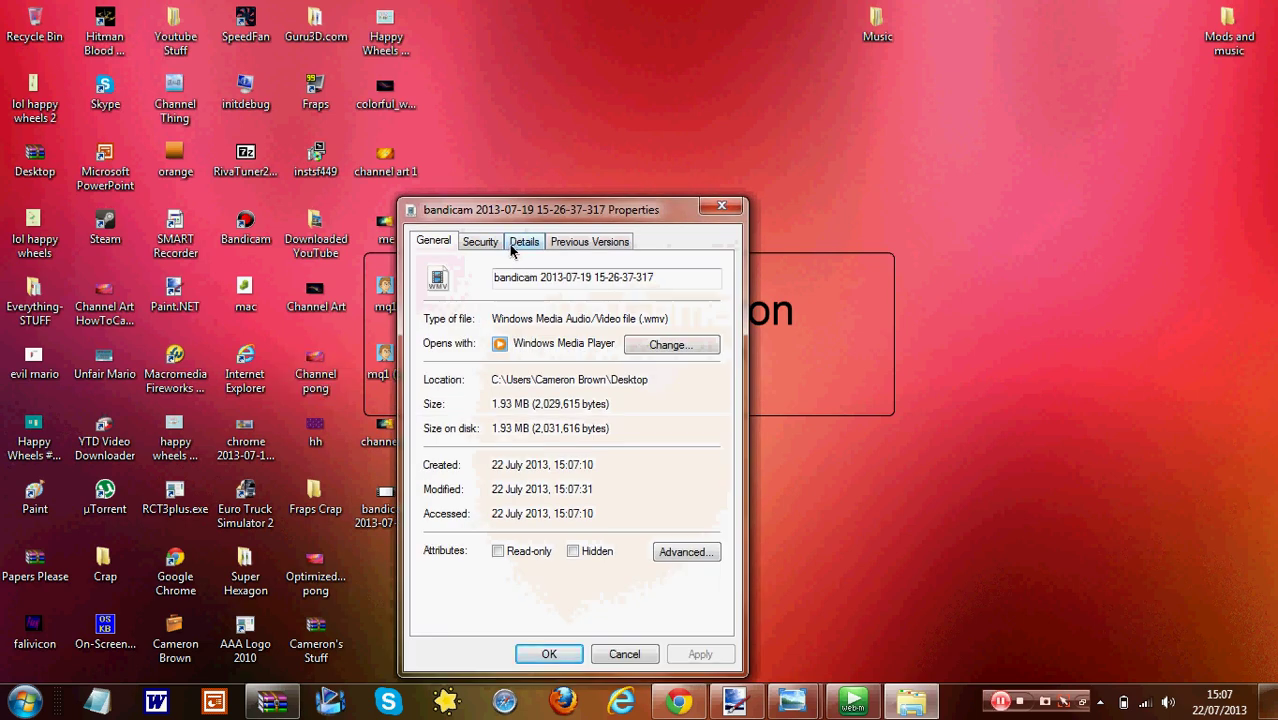
click(719, 206)
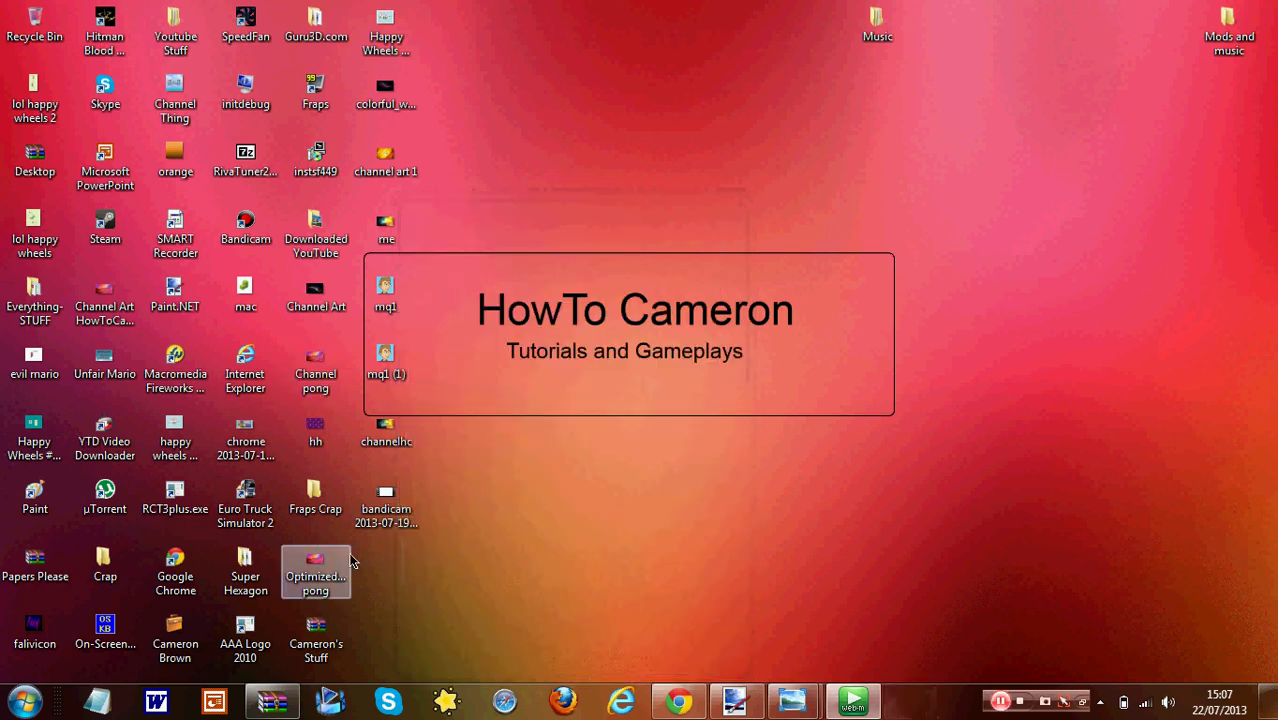
right_click(390, 520)
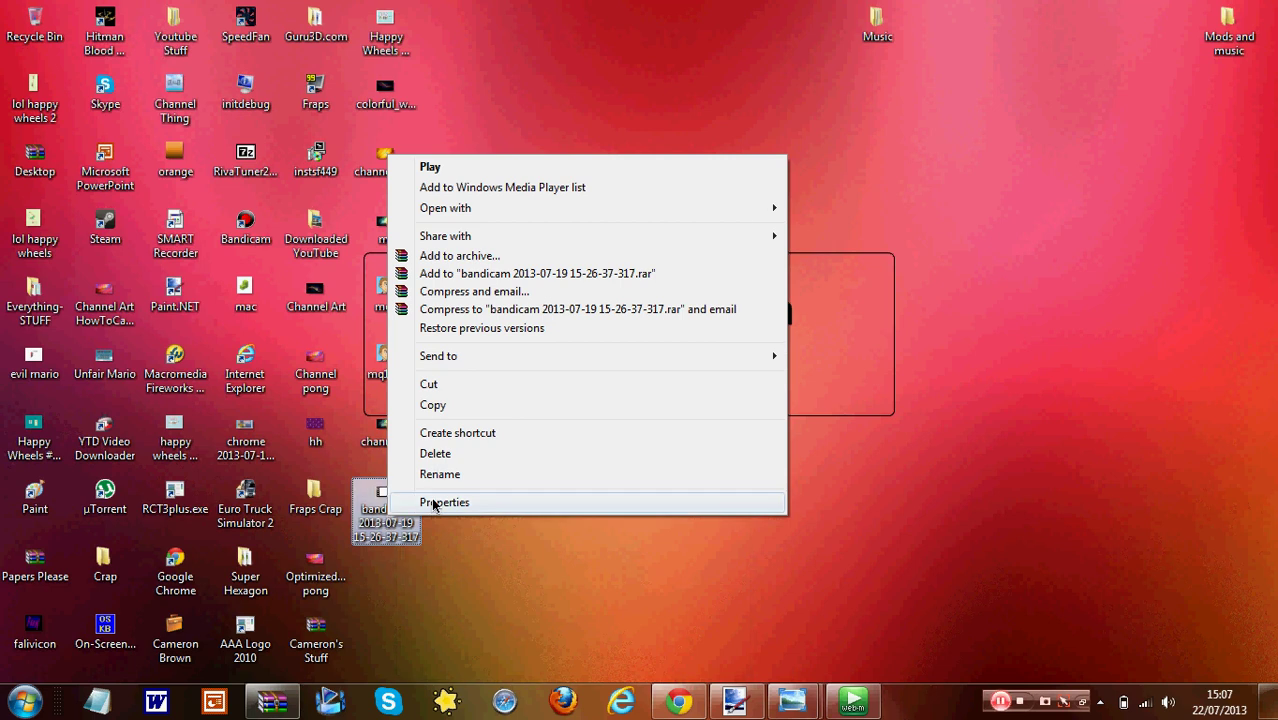
click(433, 503)
click(523, 243)
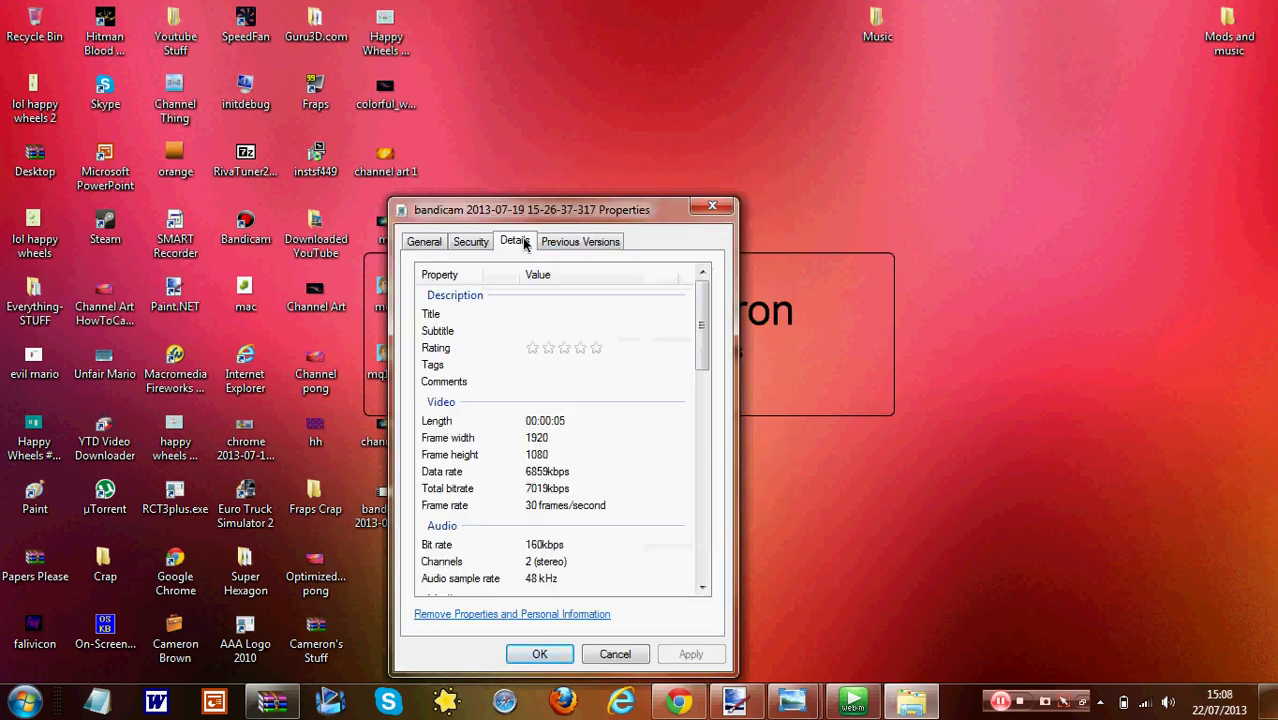
click(530, 456)
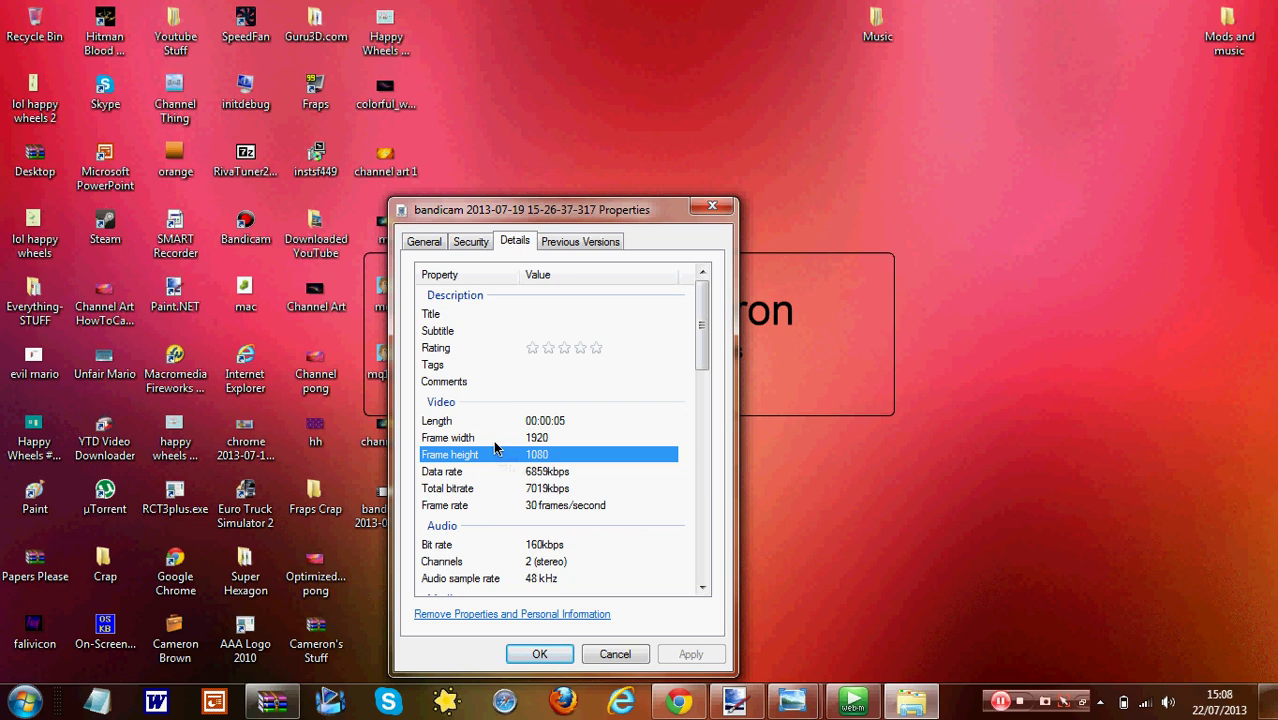
click(541, 655)
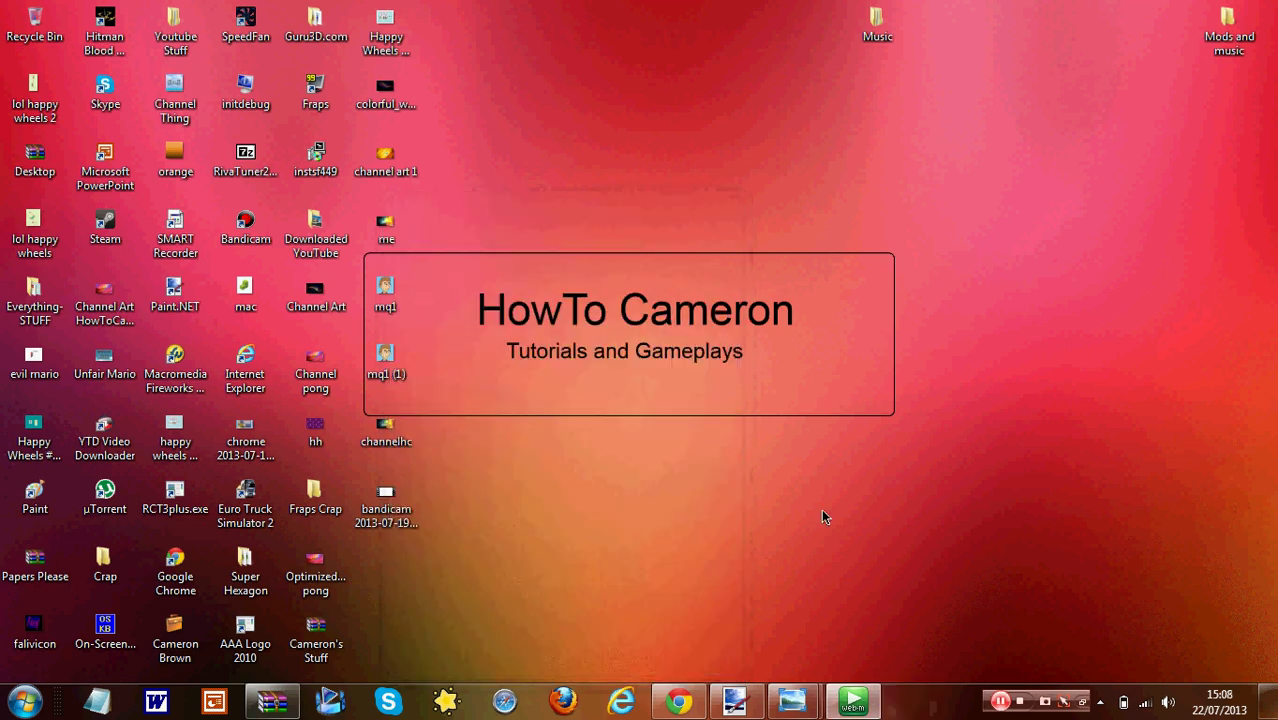
- Restore the converter window from the taskbar and select the bandicam clip in the list
click(853, 702)
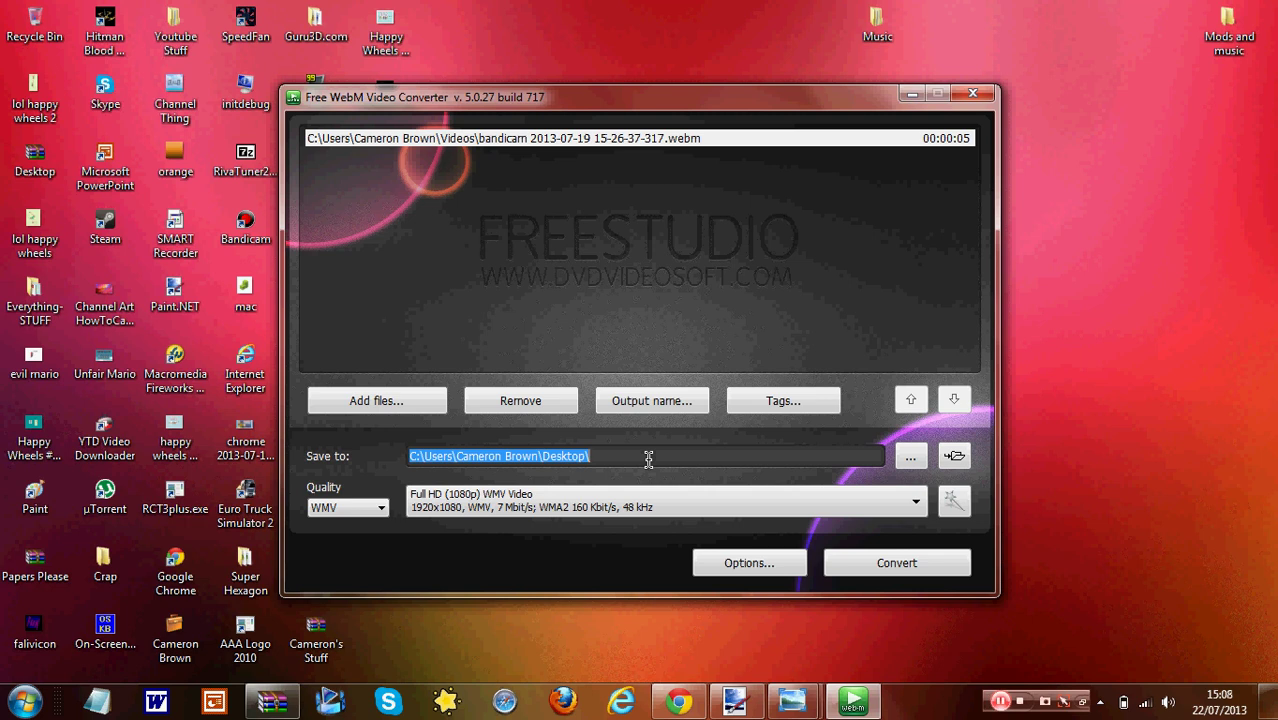
click(566, 360)
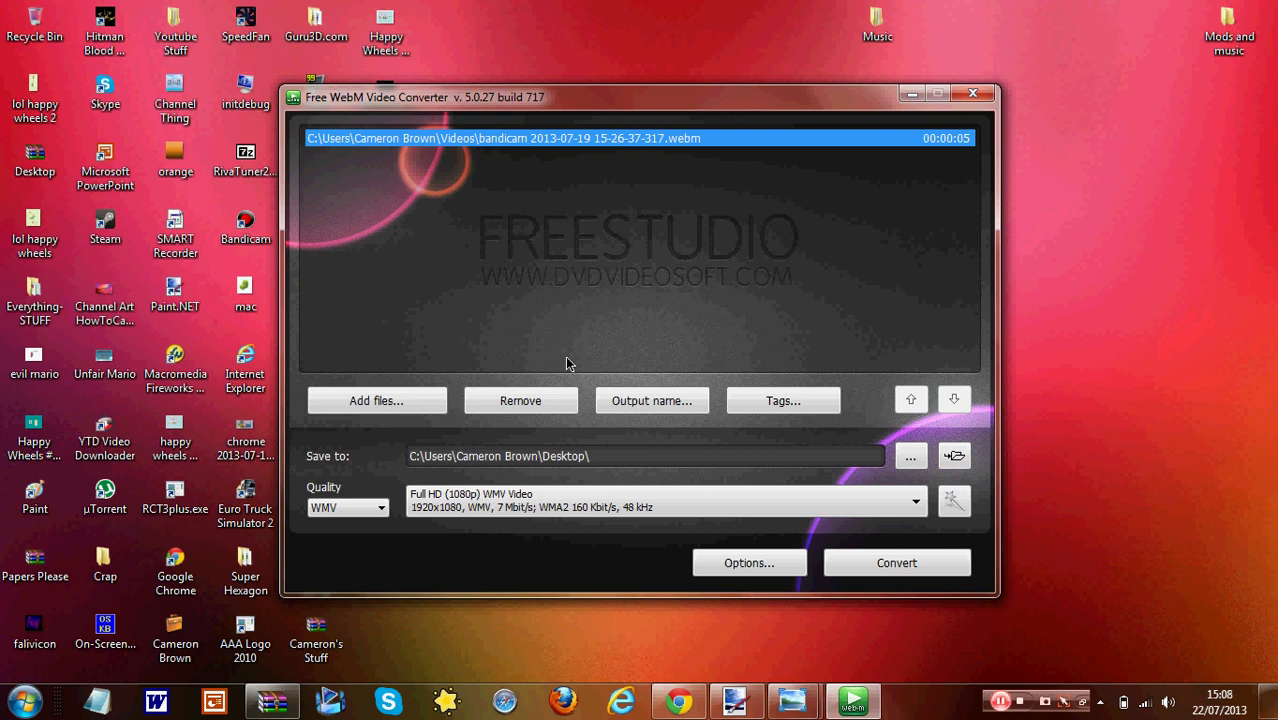